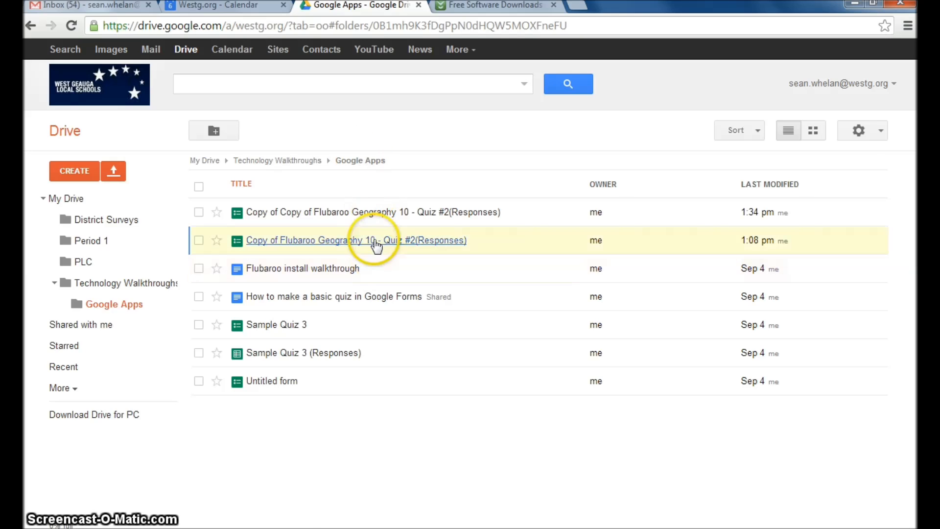
# Step: Open the "Copy of Copy of Flubaroo Geography 10 - Quiz #2(Responses)" spreadsheet
pyautogui.click(383, 214)
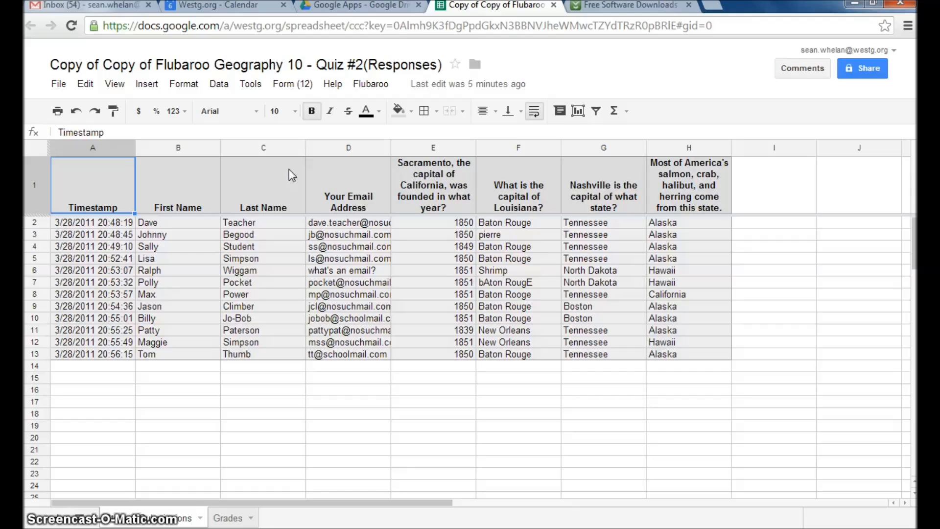
pyautogui.click(251, 84)
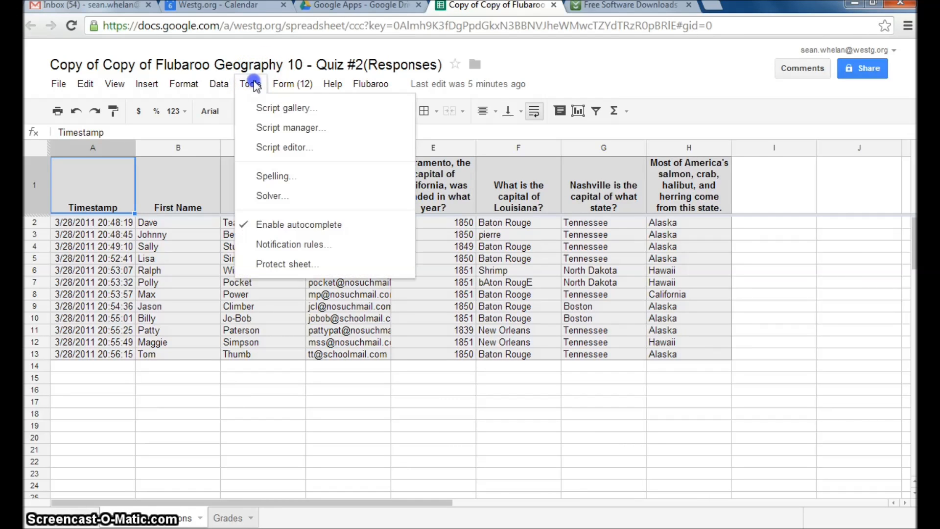
pyautogui.click(250, 84)
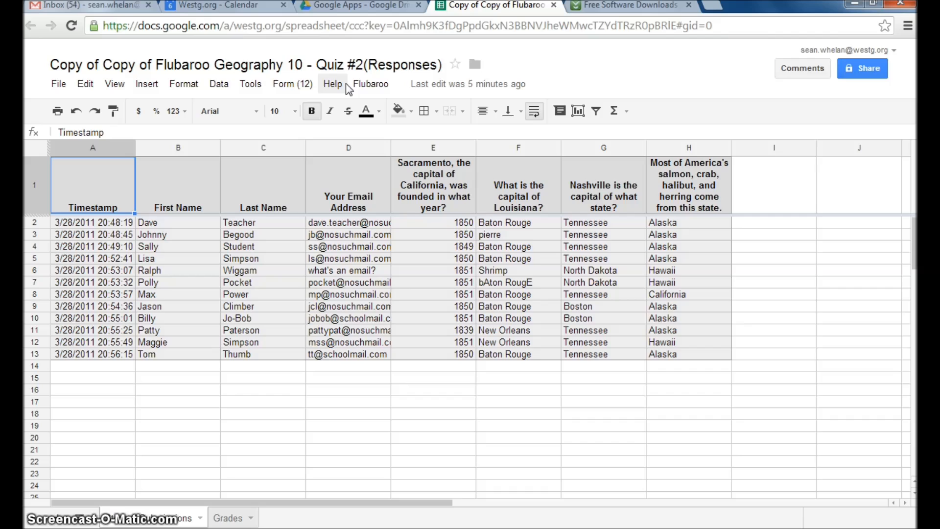
pyautogui.click(360, 86)
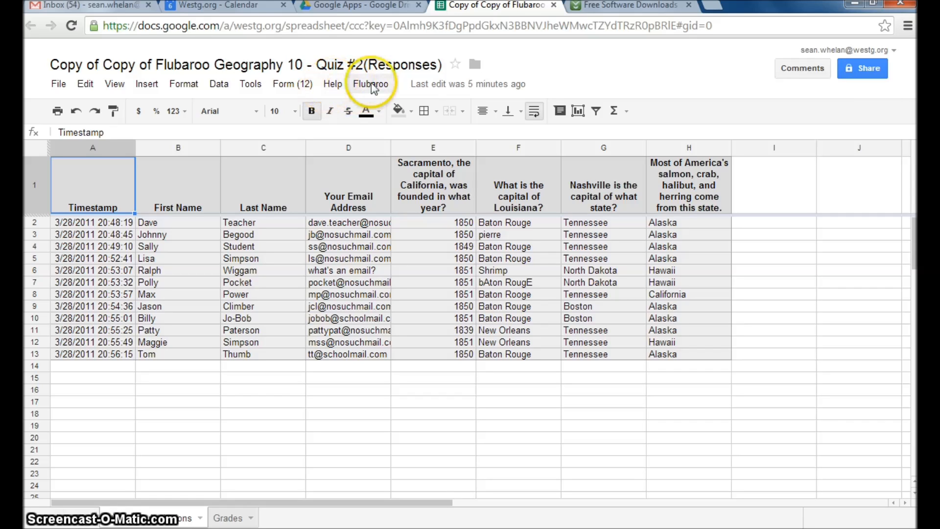
# Step: Search the script gallery for "flubaroo", look at the Flubaroo entry, and close the gallery
pyautogui.click(250, 84)
pyautogui.click(260, 108)
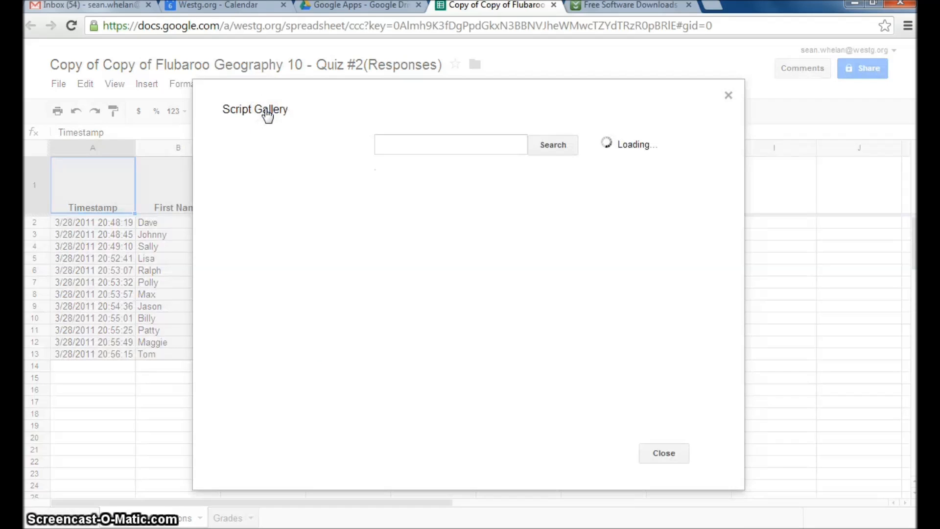
pyautogui.click(382, 146)
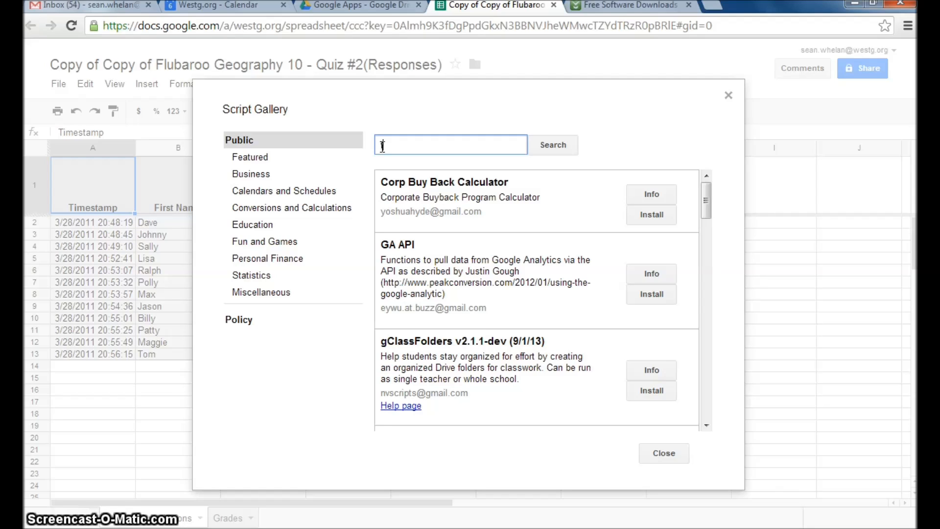
pyautogui.write('flubaroo')
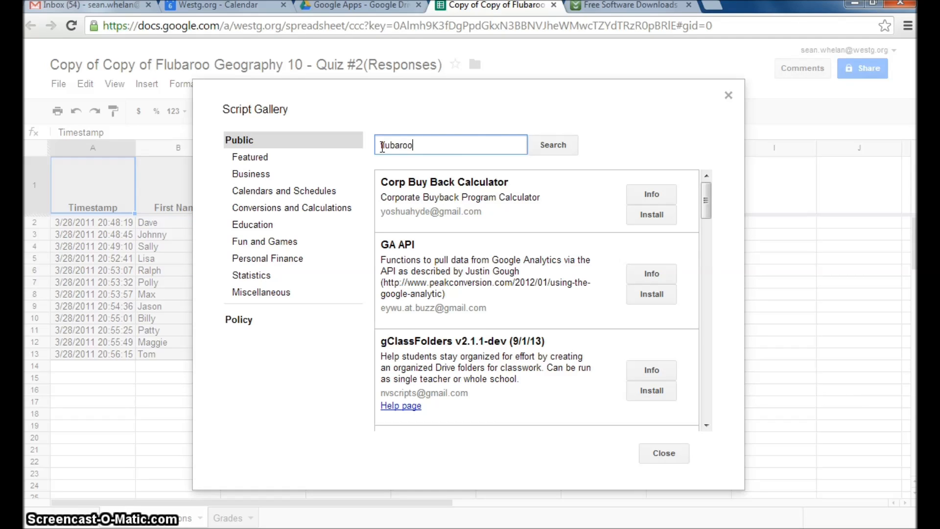
pyautogui.click(556, 149)
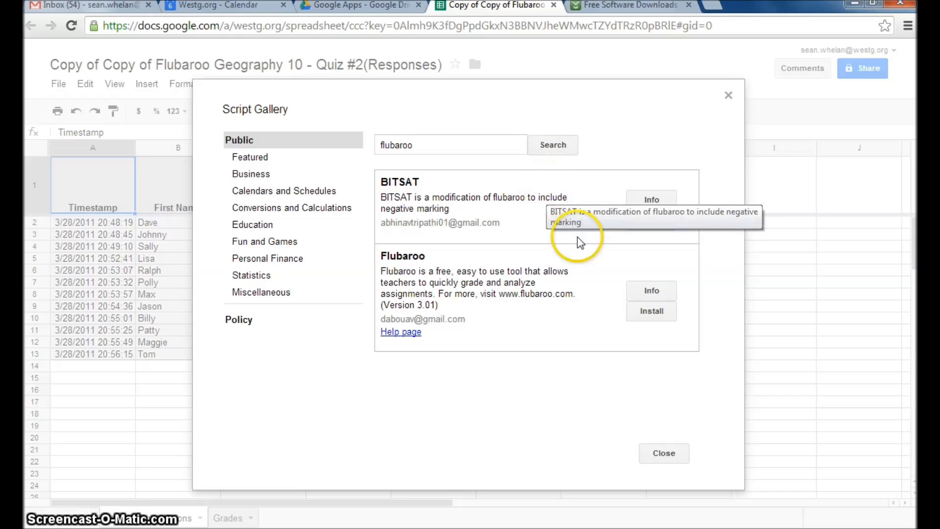
pyautogui.click(647, 323)
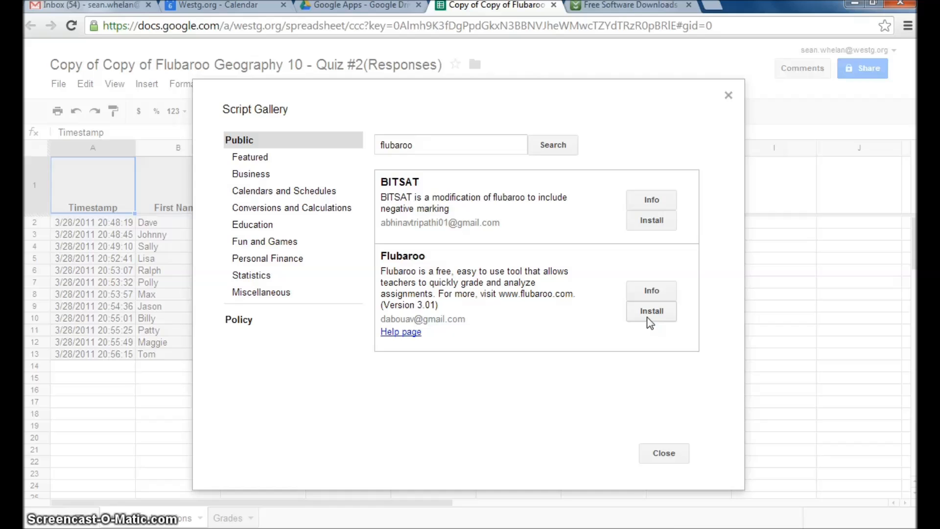
pyautogui.click(666, 455)
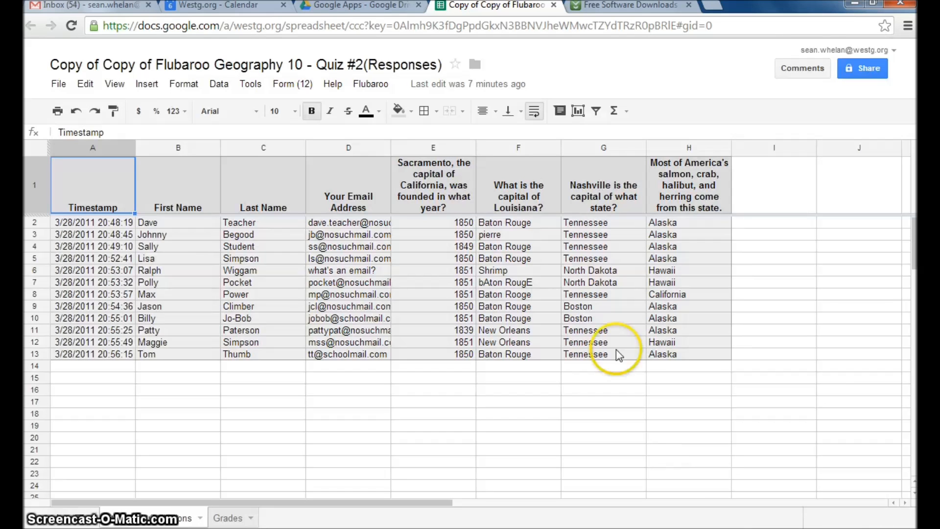
# Step: Start regrading the assignment with Flubaroo and agree to replace the existing grades
pyautogui.click(375, 90)
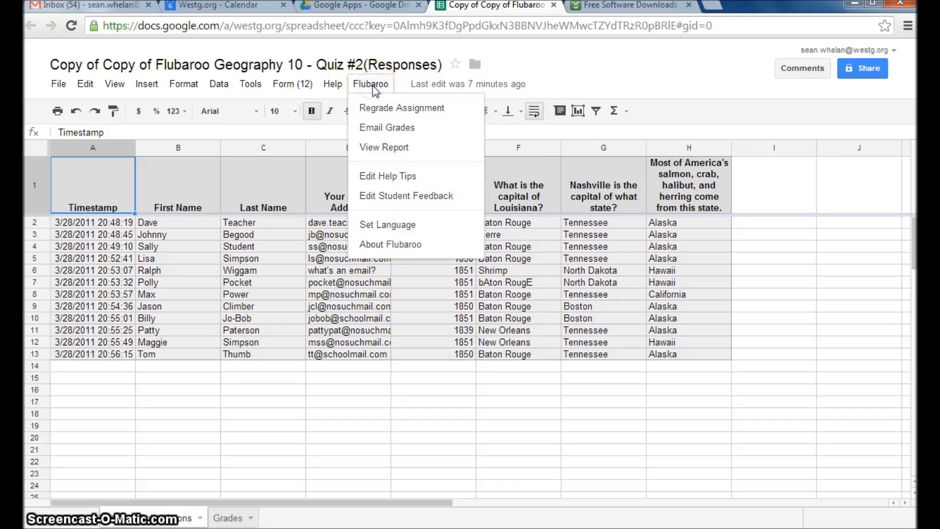
pyautogui.click(375, 110)
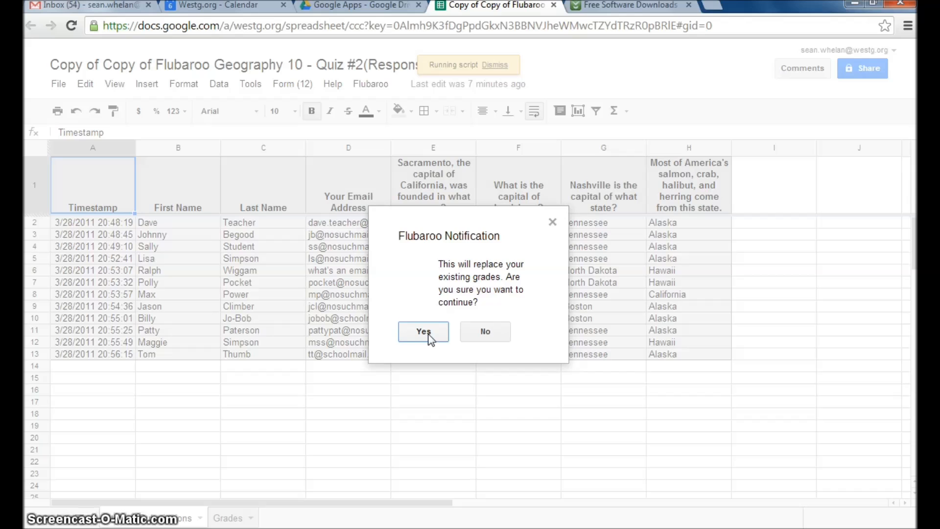
pyautogui.click(429, 334)
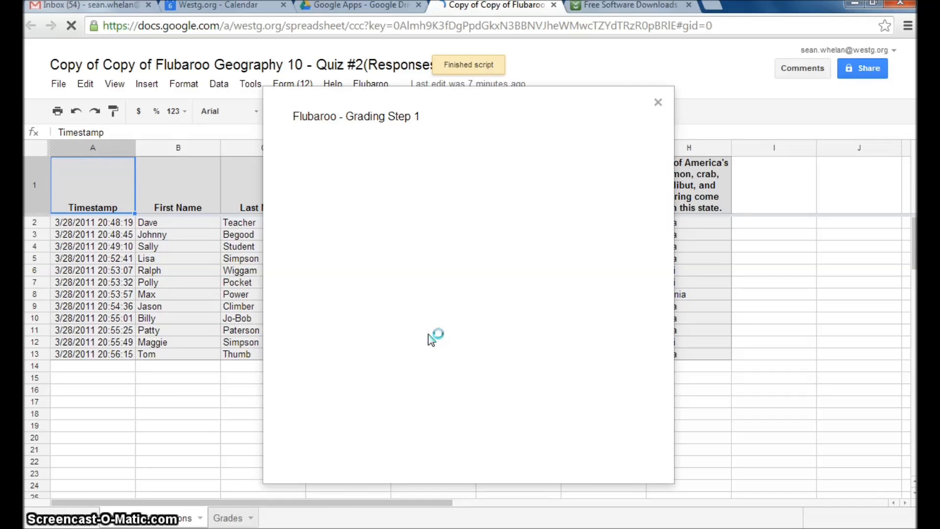
# Step: Accept the grading options, with the name and email fields identifying the student and each quiz question worth 1 Point
pyautogui.click(430, 276)
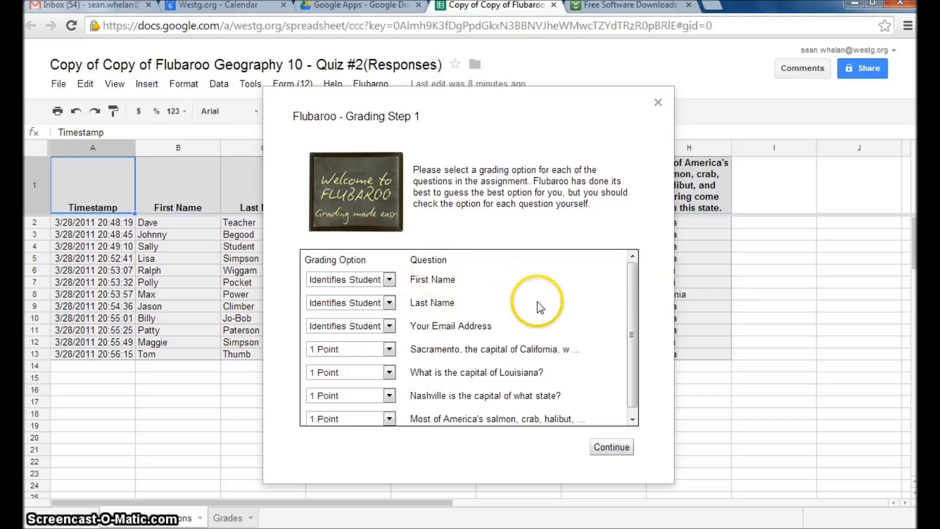
pyautogui.moveTo(630, 321); pyautogui.dragTo(631, 355)
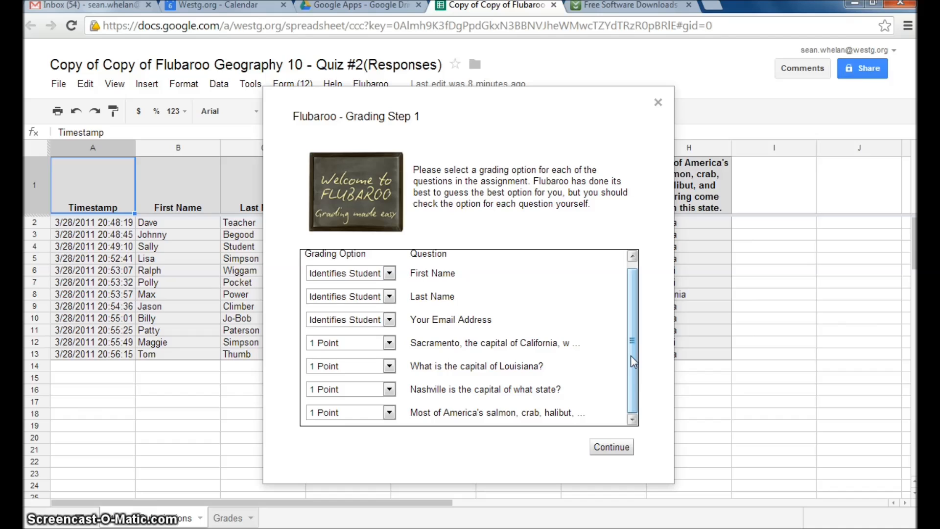
pyautogui.click(390, 342)
pyautogui.click(390, 342)
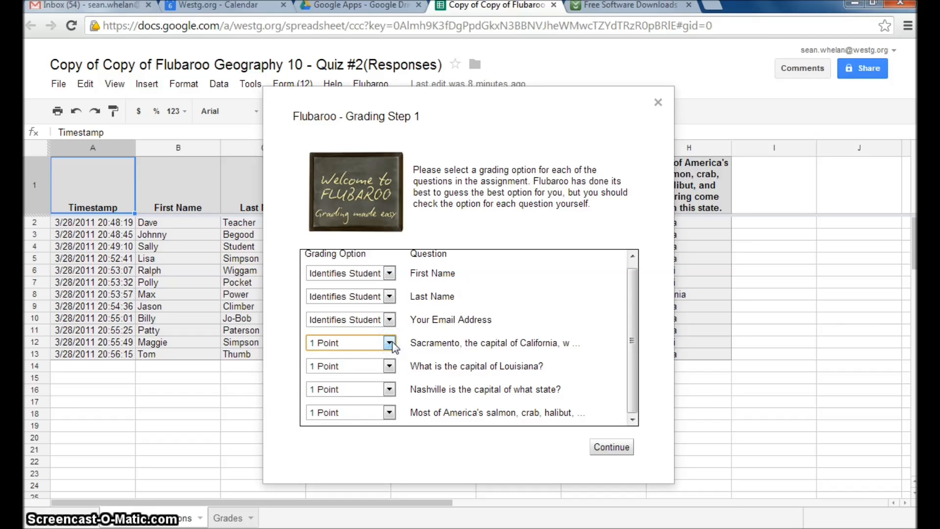
pyautogui.click(393, 345)
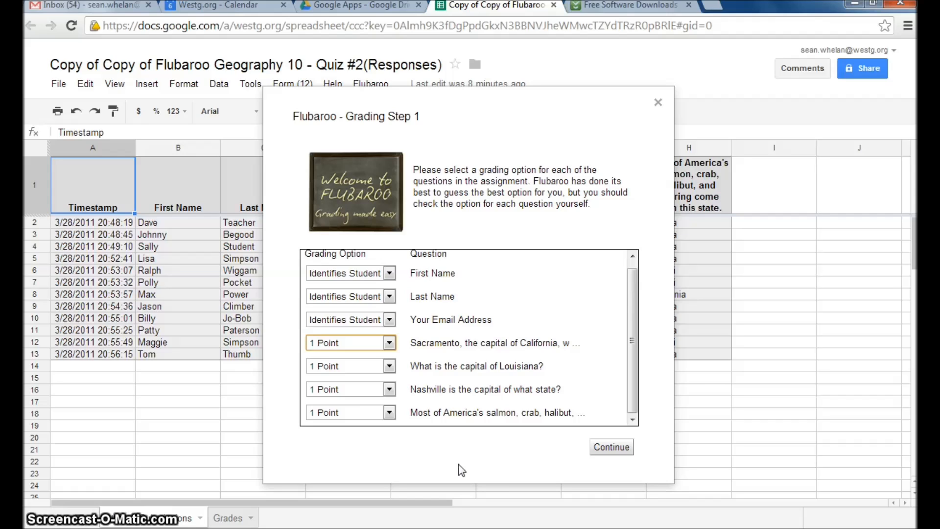
pyautogui.click(605, 449)
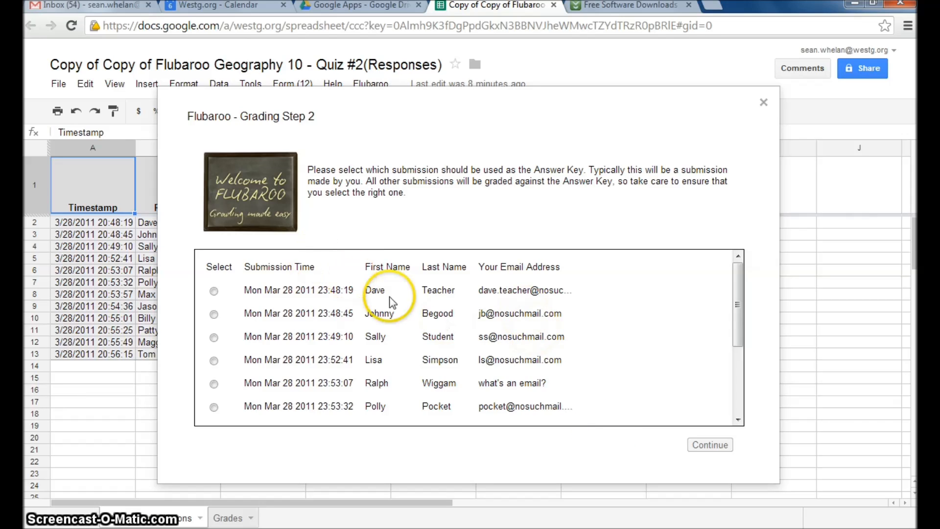
# Step: Grade the quiz using the teacher's submission, first in the list, as the answer key, and dismiss the completion notice
pyautogui.click(214, 290)
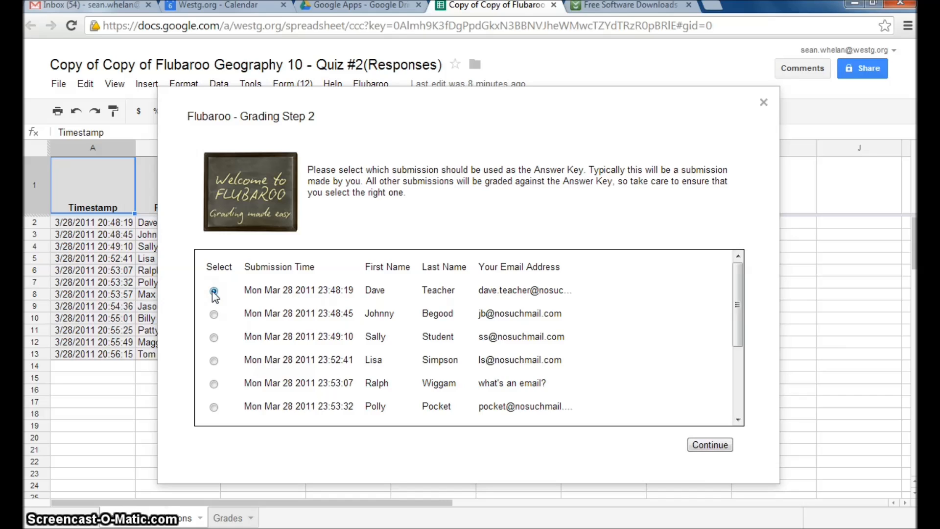
pyautogui.click(707, 449)
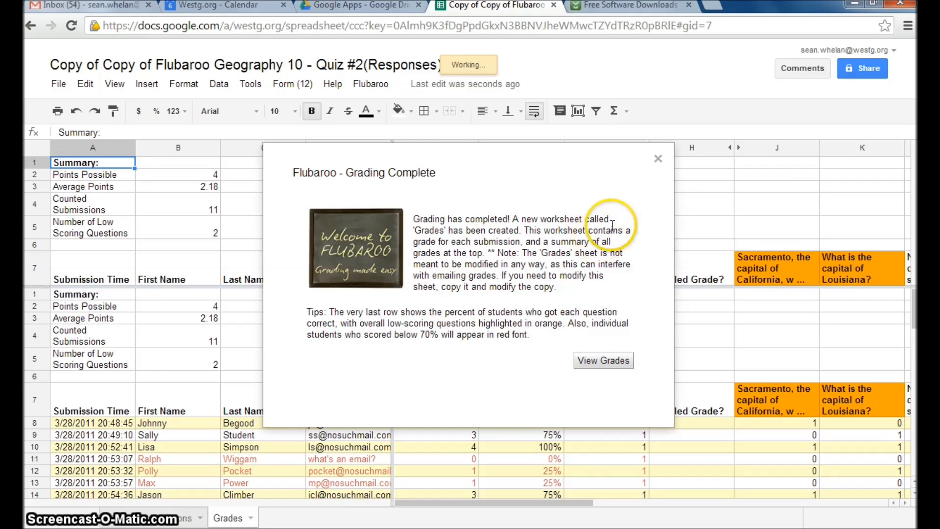
pyautogui.click(660, 154)
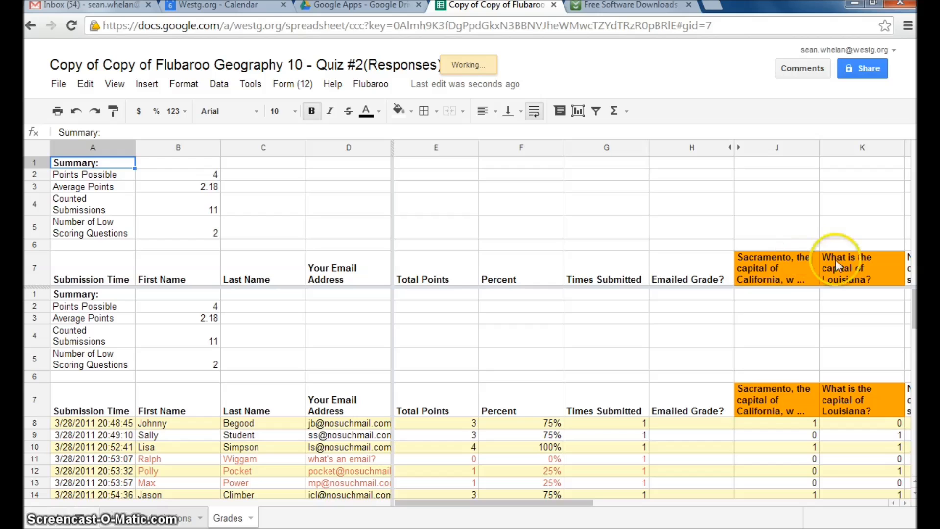
# Step: Examine the students' per-question scores and the percent-correct row across the Grades sheet
pyautogui.scroll(-3, 912, 294)
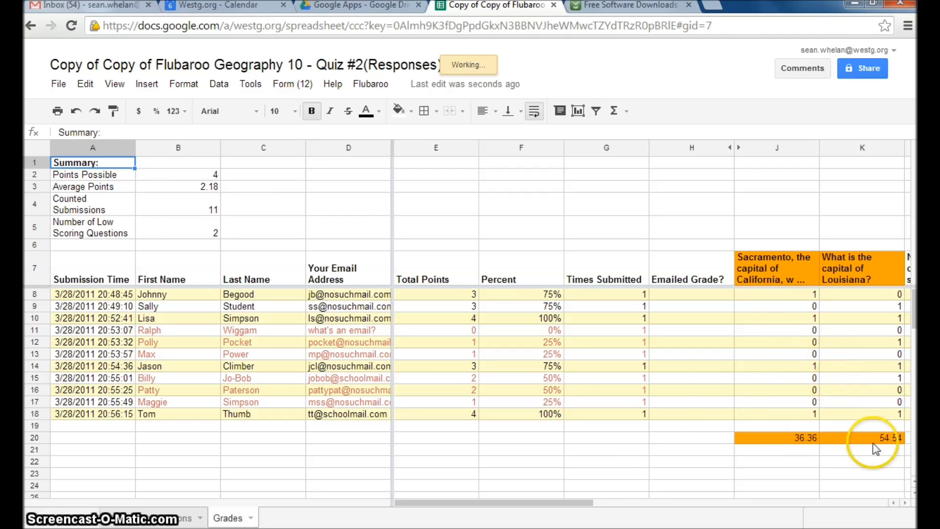
pyautogui.moveTo(592, 503); pyautogui.dragTo(618, 503)
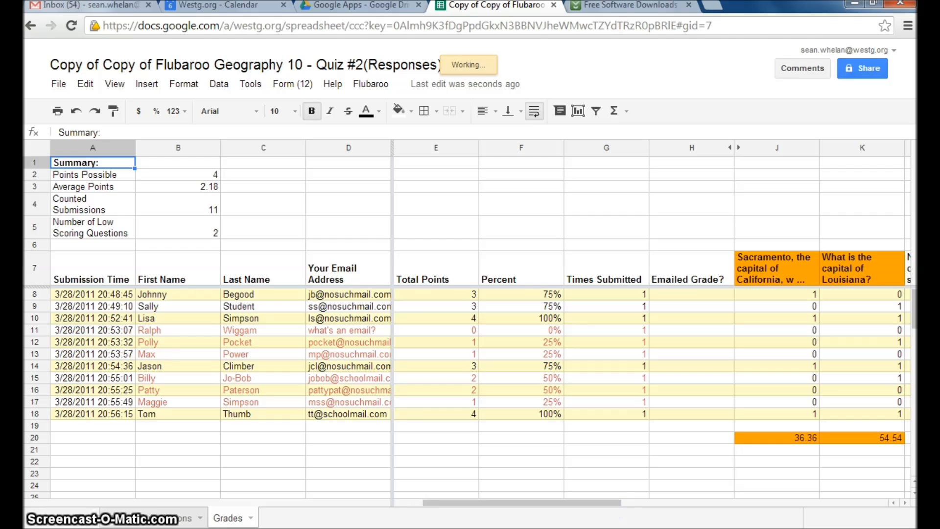
pyautogui.click(905, 503)
pyautogui.click(906, 503)
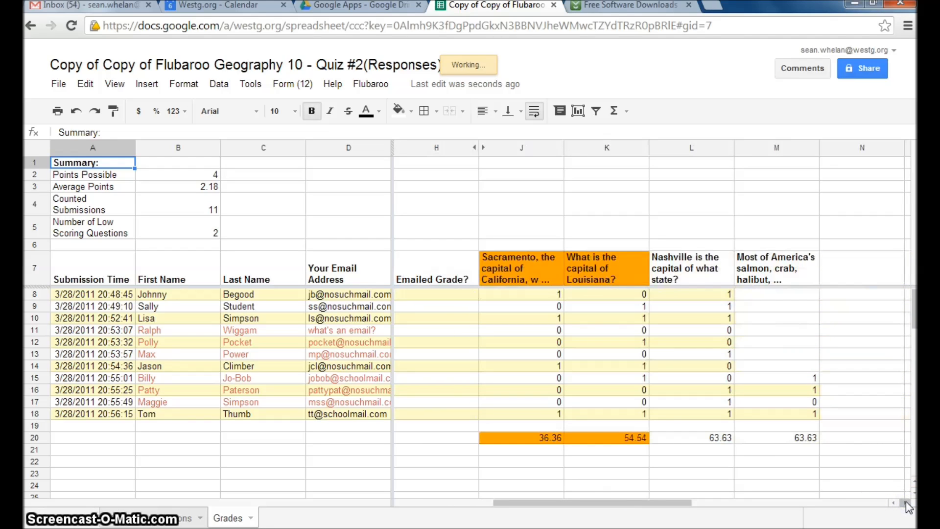
pyautogui.click(676, 503)
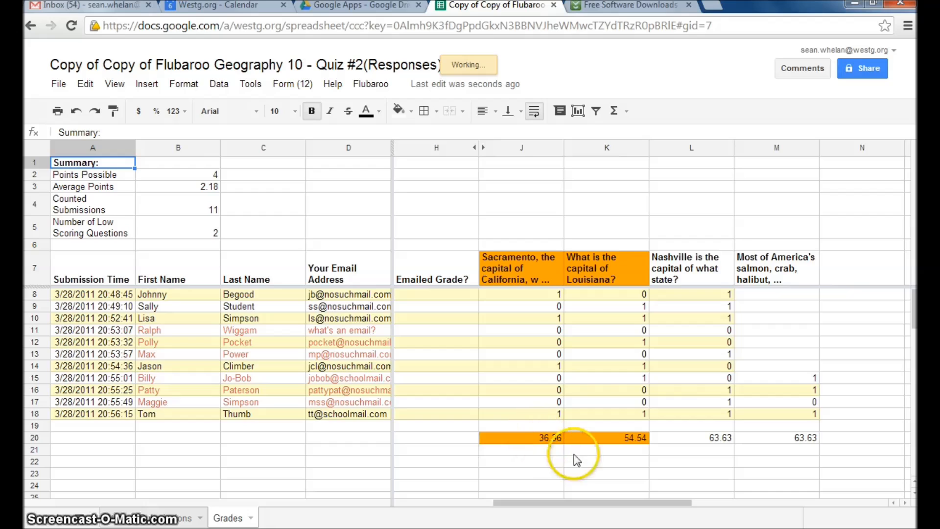
pyautogui.moveTo(575, 500); pyautogui.dragTo(446, 519)
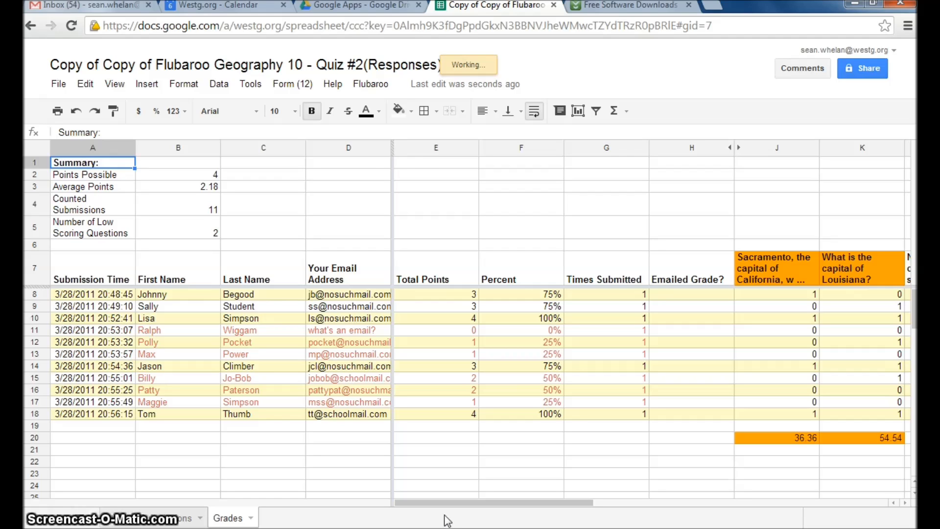
# Step: Email the grades to the Your Email Address entries, including the list of questions and scores but no answer key or message
pyautogui.click(380, 84)
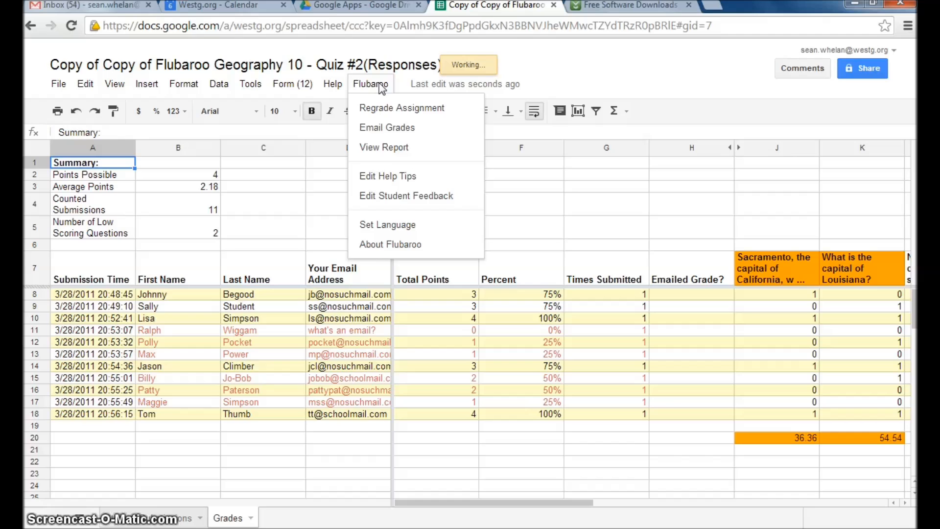
pyautogui.click(385, 131)
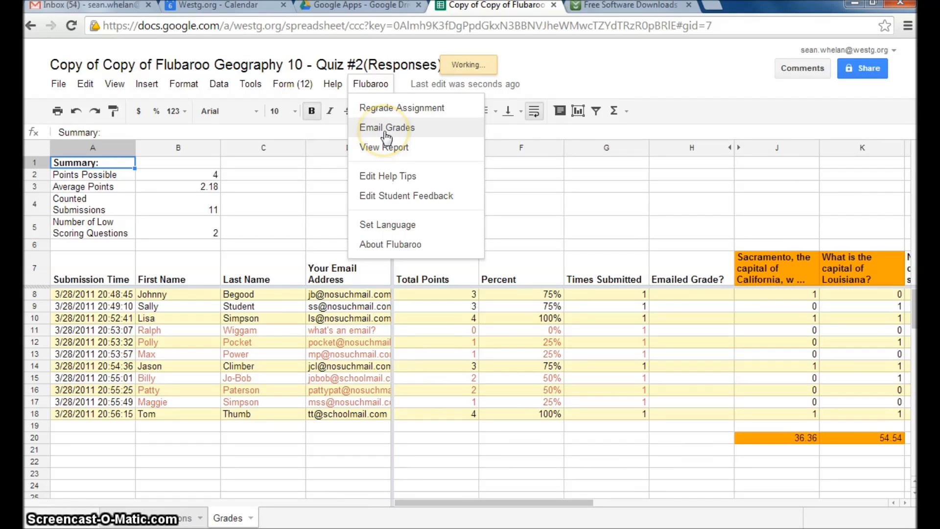
pyautogui.click(387, 151)
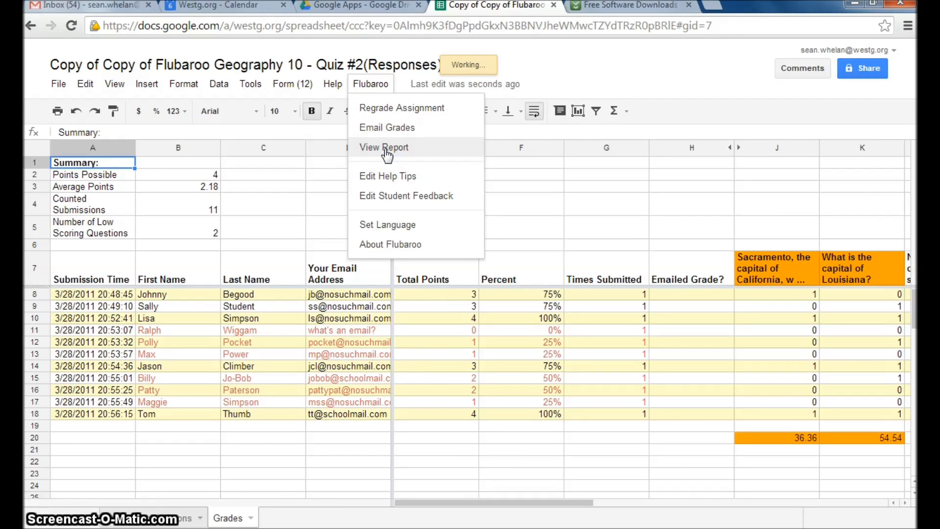
pyautogui.click(386, 129)
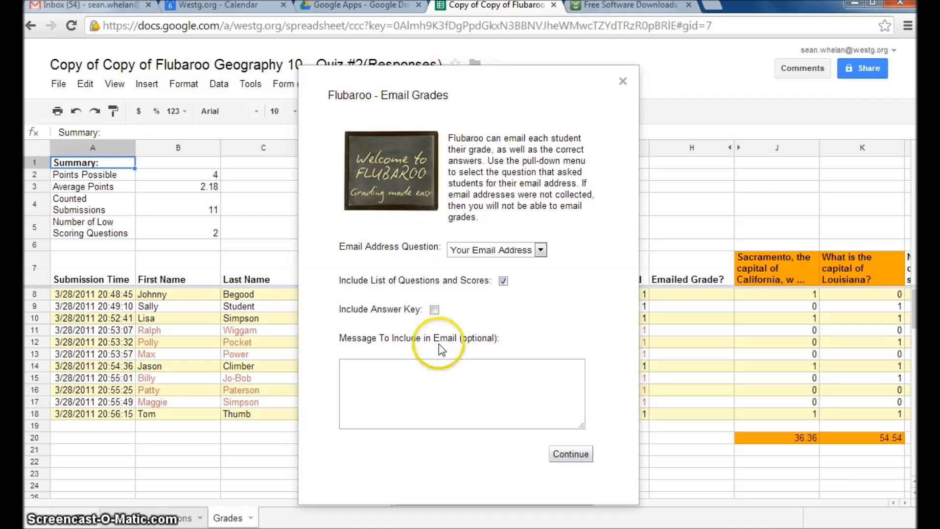
pyautogui.click(435, 378)
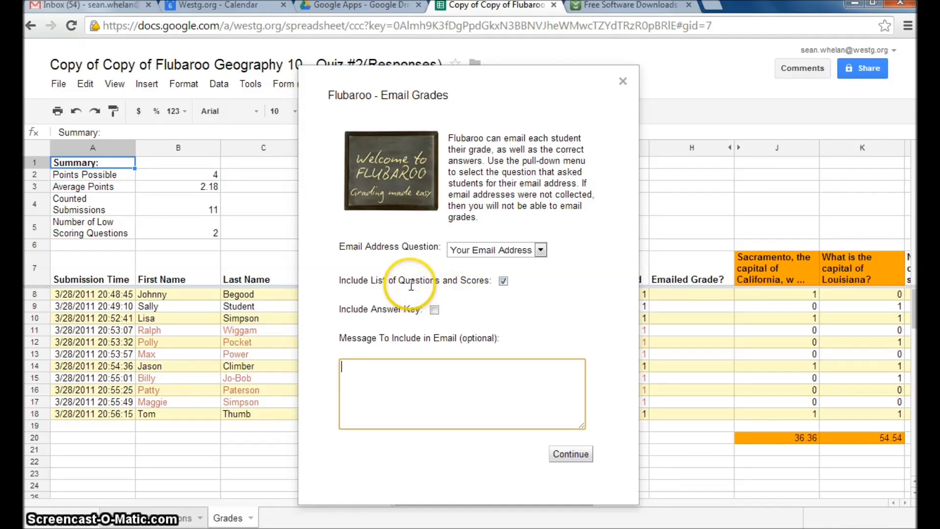
pyautogui.click(504, 281)
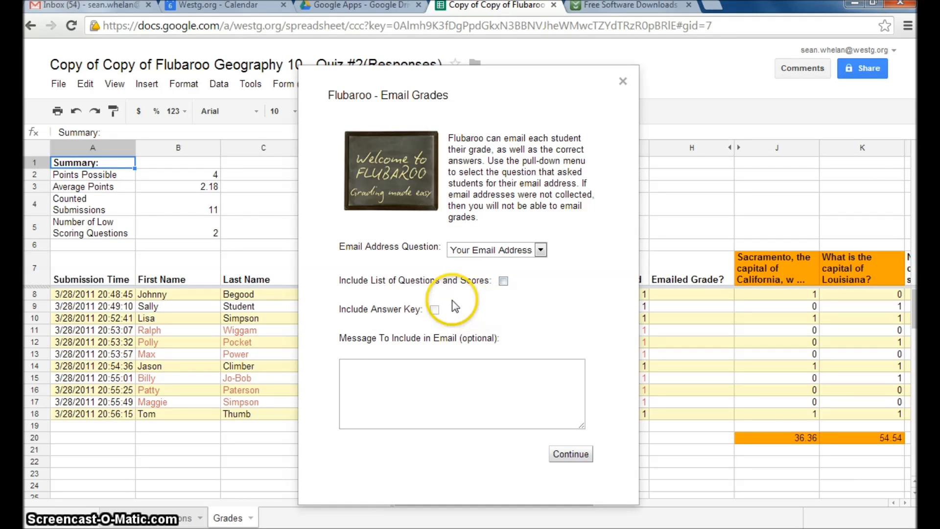
pyautogui.click(503, 281)
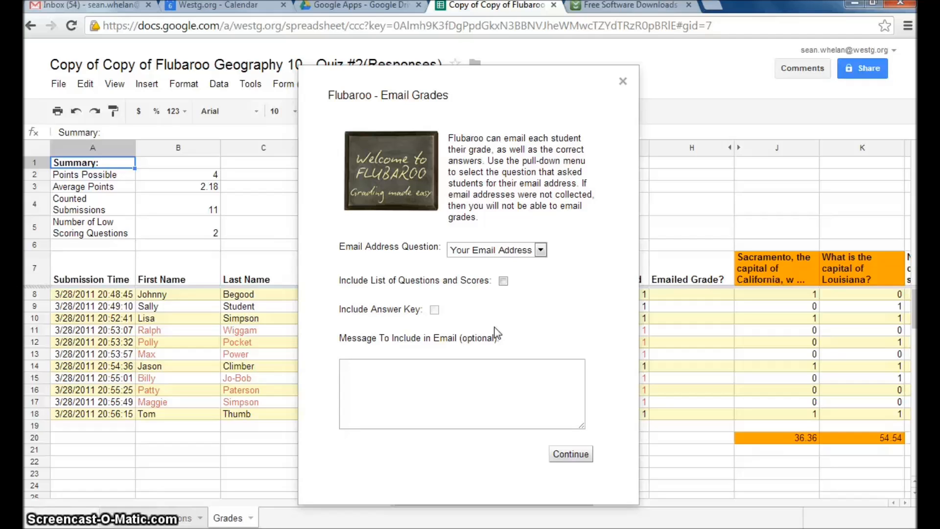
pyautogui.click(503, 281)
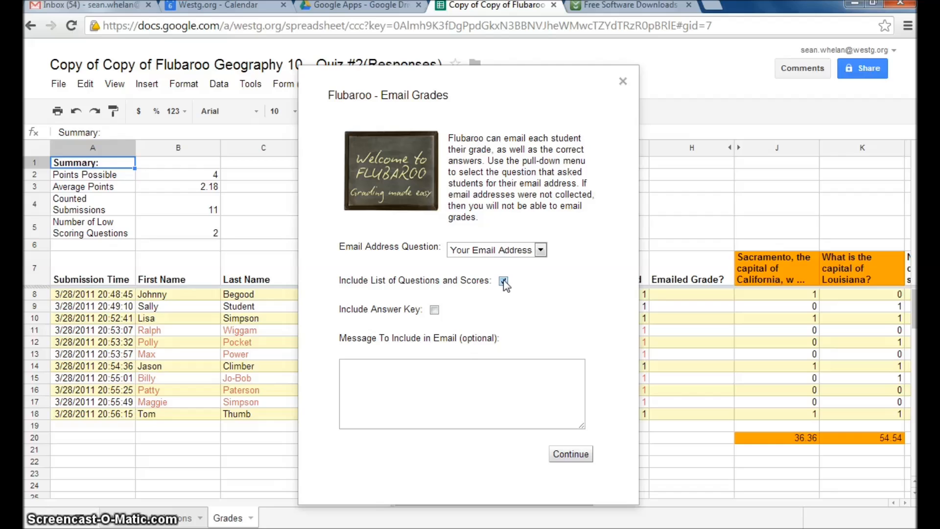
pyautogui.click(390, 409)
pyautogui.click(569, 455)
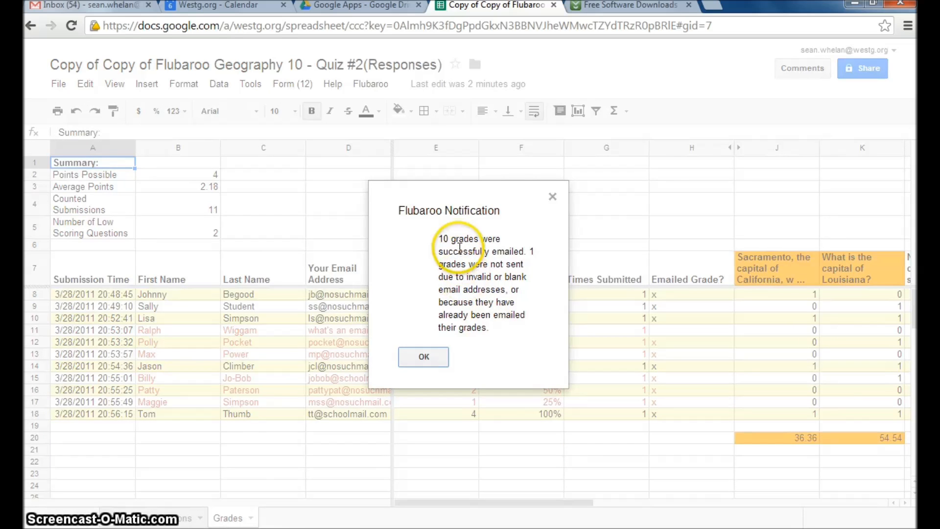
# Step: Read and dismiss the emailing notification, and check the invalid email address entry in cell D11
pyautogui.moveTo(449, 240); pyautogui.dragTo(518, 253)
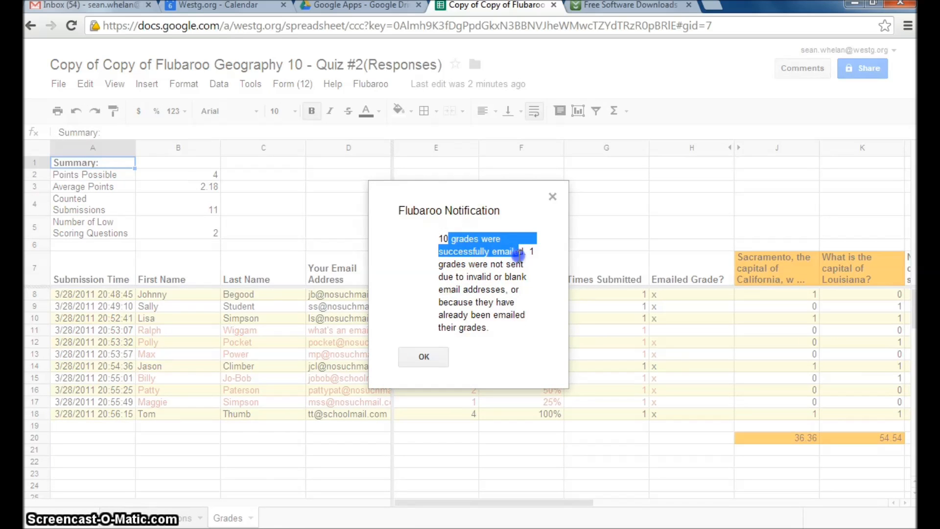
pyautogui.click(525, 262)
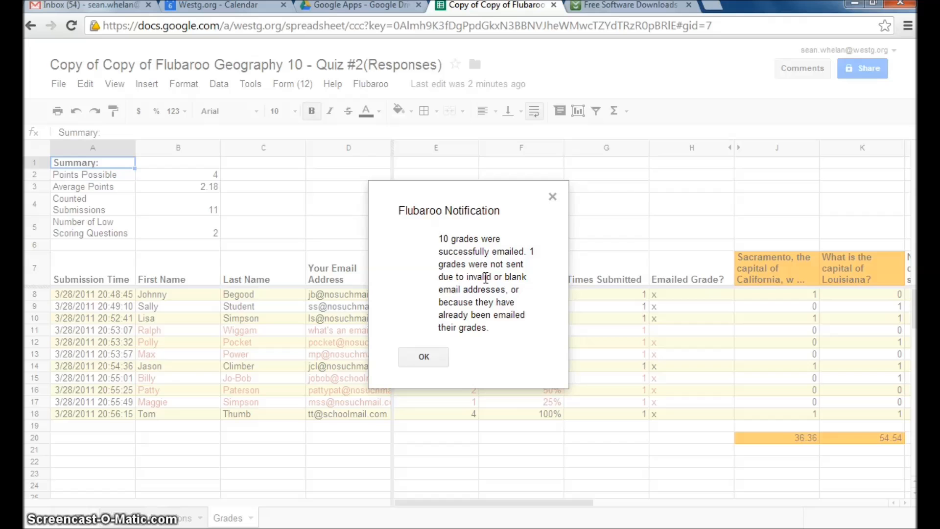
pyautogui.click(552, 196)
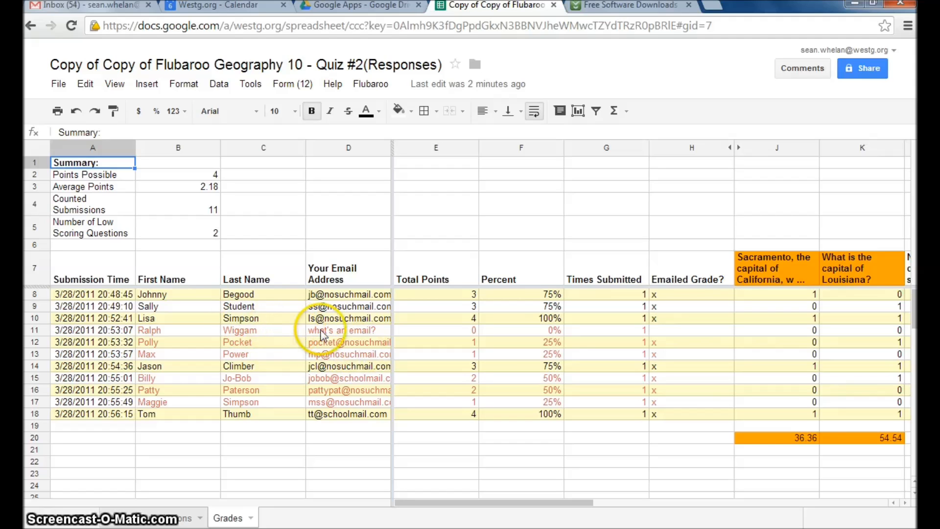
pyautogui.click(362, 332)
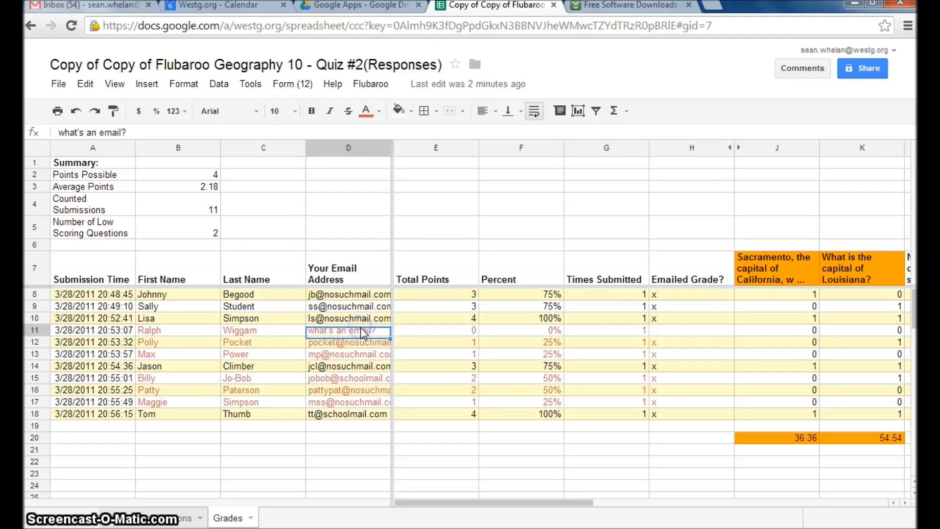